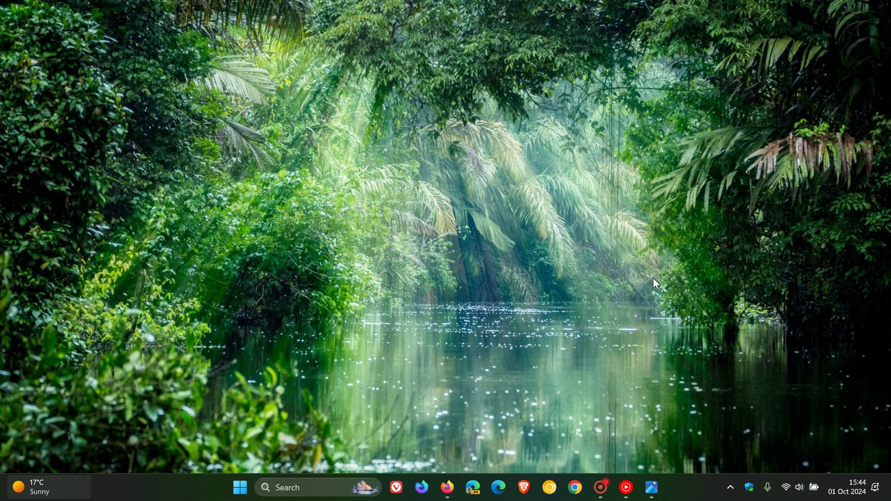
Step: View the taskbar settings screenshot full screen, magnified on the smaller taskbar buttons options
{"action": "left_click", "coordinate": [652, 488]}
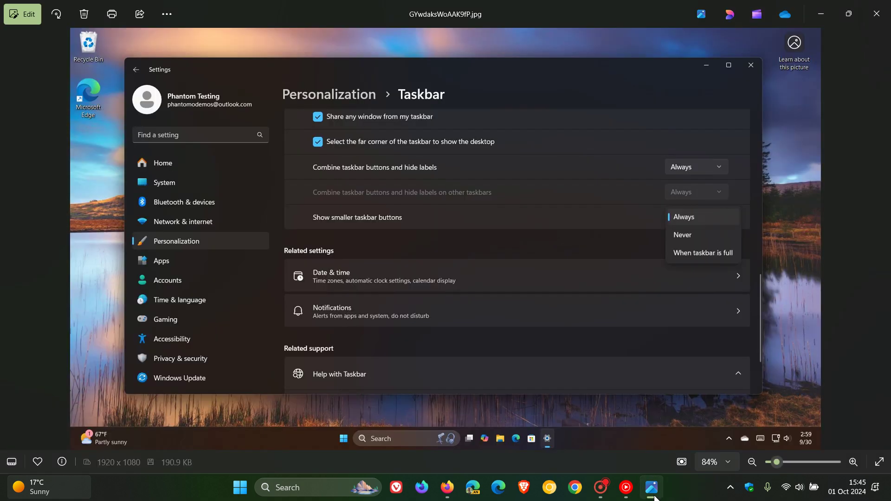
{"action": "left_click", "coordinate": [879, 462]}
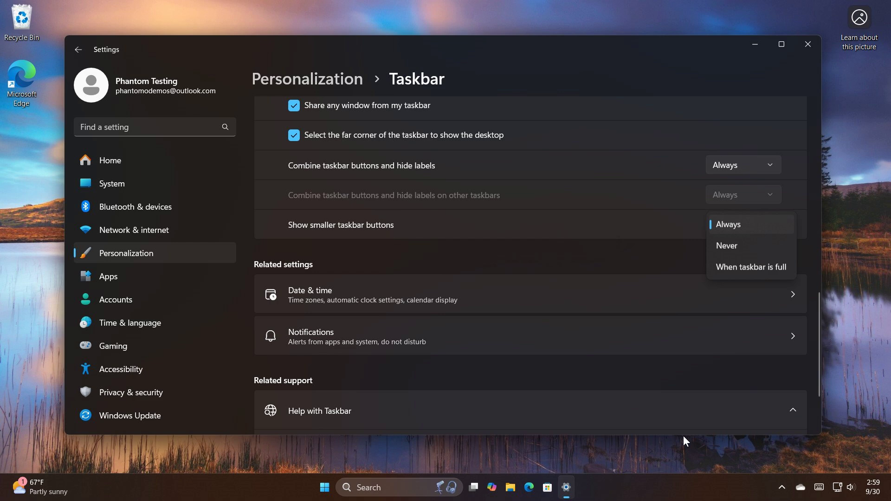
{"action": "scroll", "coordinate": [685, 435], "scroll_direction": "up", "scroll_amount": 4}
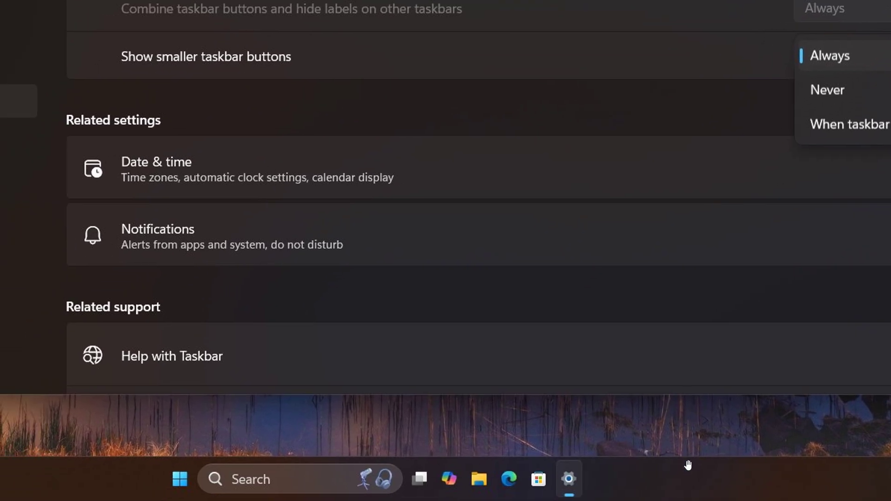
{"action": "scroll", "coordinate": [688, 465], "scroll_direction": "up", "scroll_amount": 2}
{"action": "scroll", "coordinate": [688, 465], "scroll_direction": "up", "scroll_amount": 2}
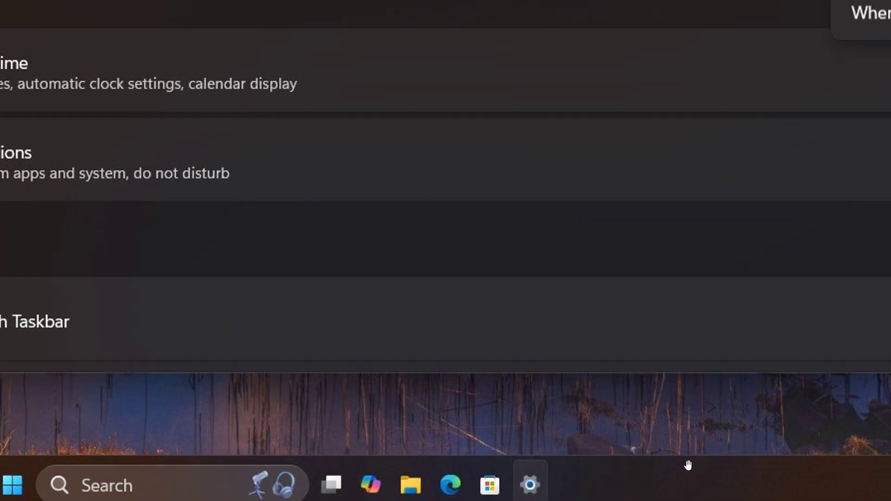
{"action": "left_click_drag", "start_coordinate": [688, 465], "coordinate": [753, 409]}
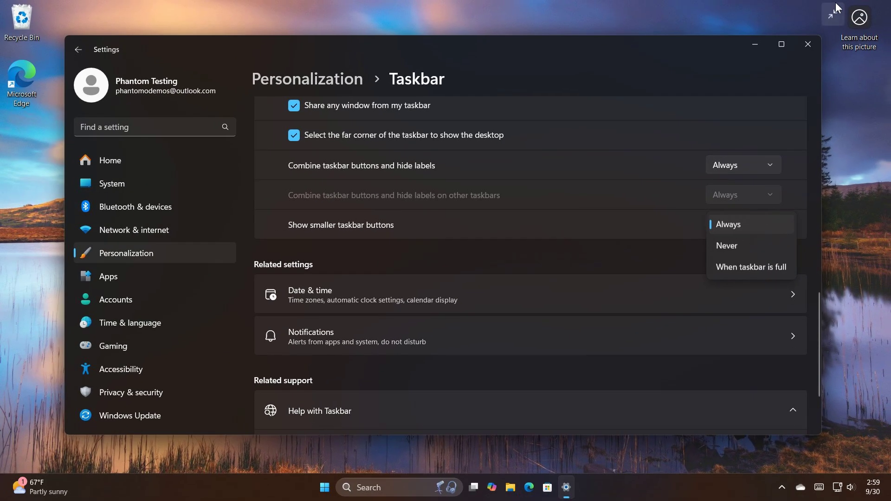
Step: Exit full screen and minimise the Photos viewer to reveal the desktop
{"action": "left_click", "coordinate": [838, 13]}
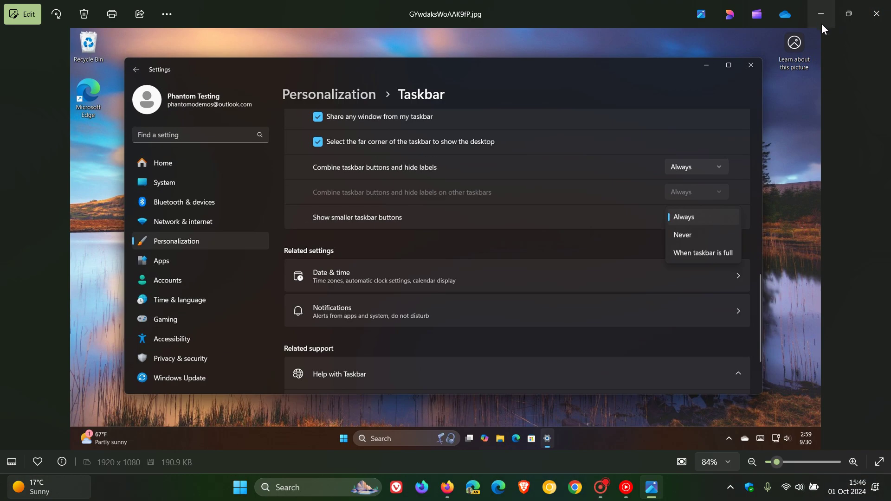
{"action": "left_click", "coordinate": [821, 14]}
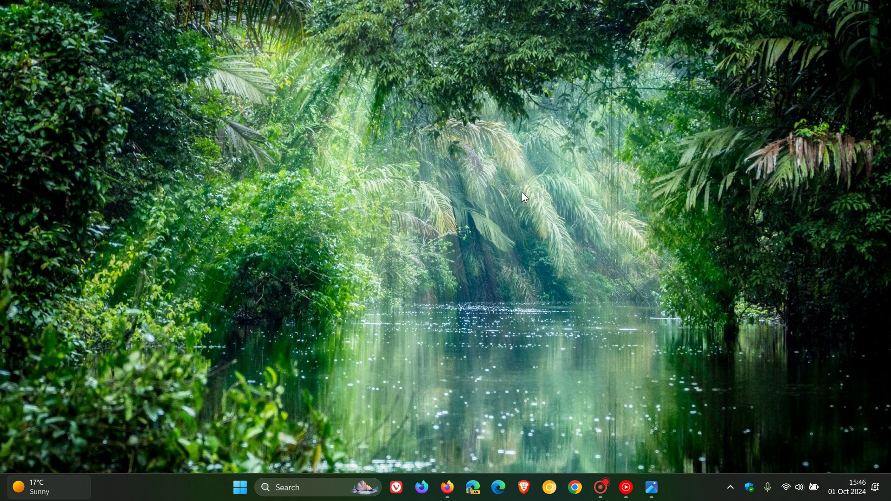